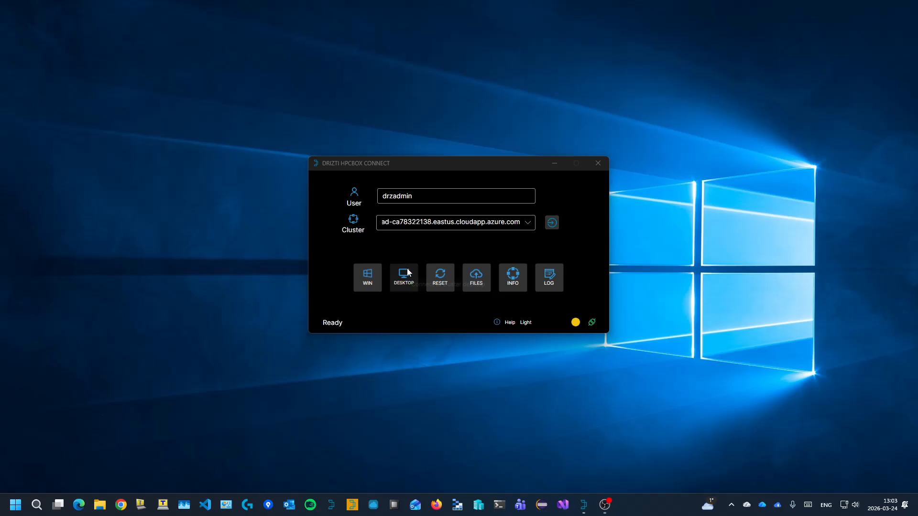
Step: Connect to the cluster's remote desktop and show the workflow editor in the HPCBOX cluster app
click(406, 268)
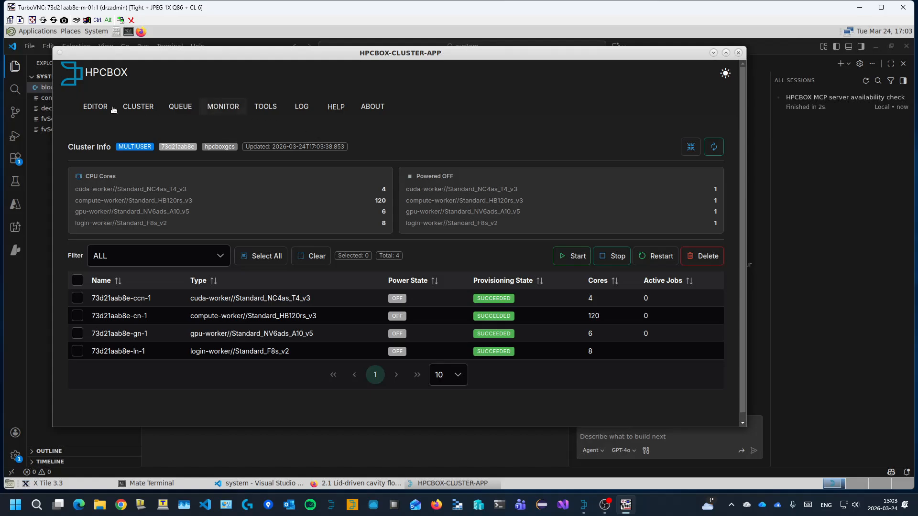
click(95, 107)
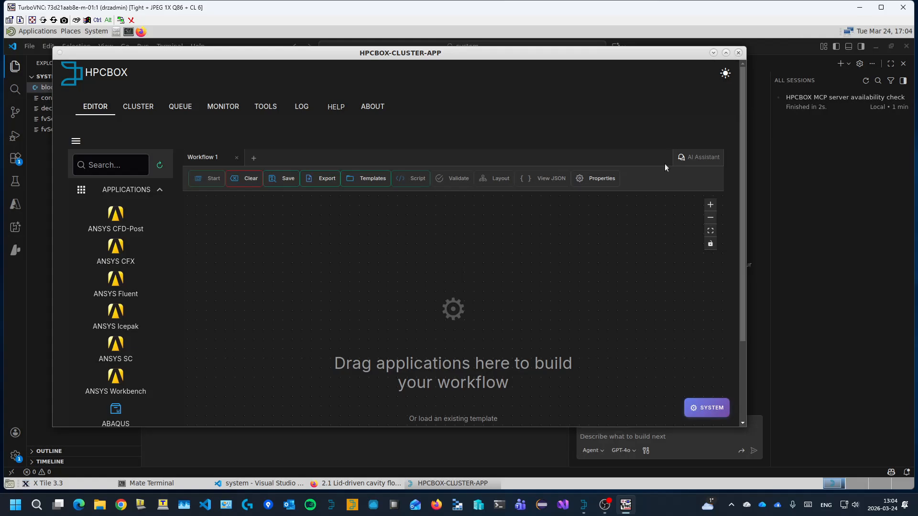
Step: Minimise the HPCBOX cluster app to reveal VS Code, and restore and re-maximise the VS Code window
click(713, 52)
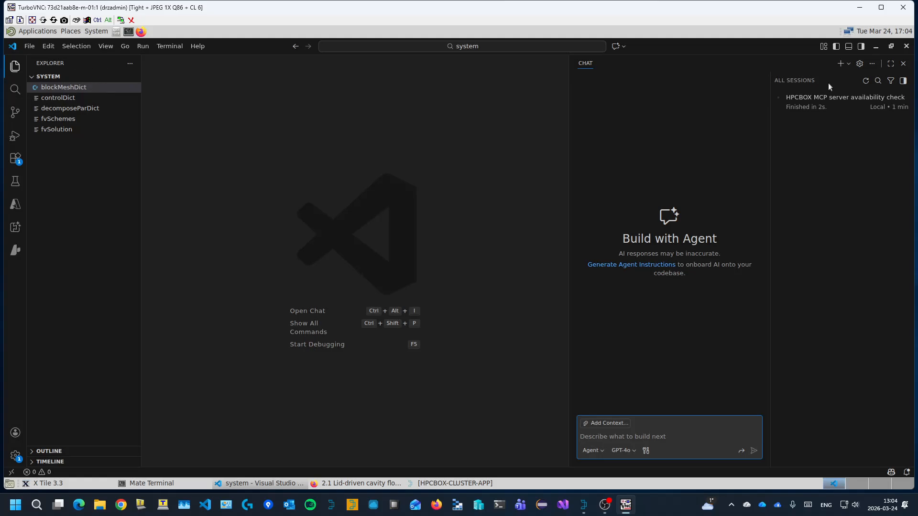
click(890, 46)
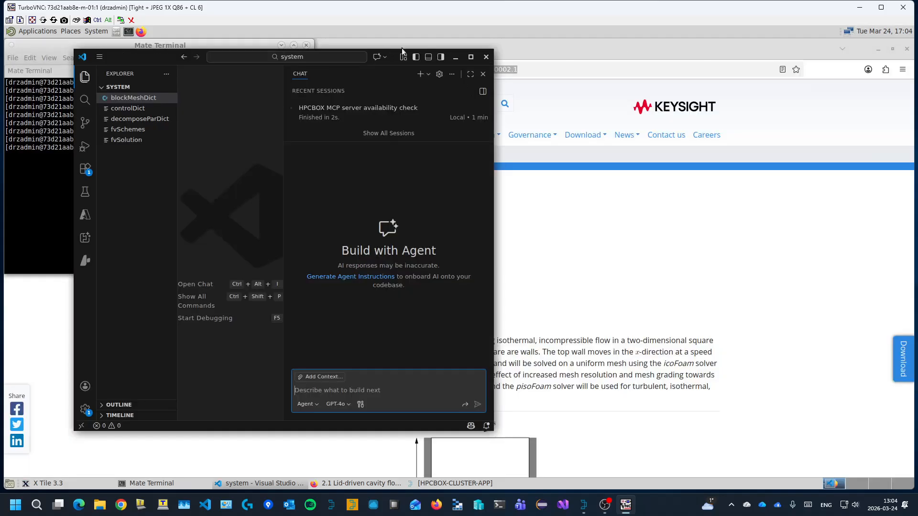
click(471, 57)
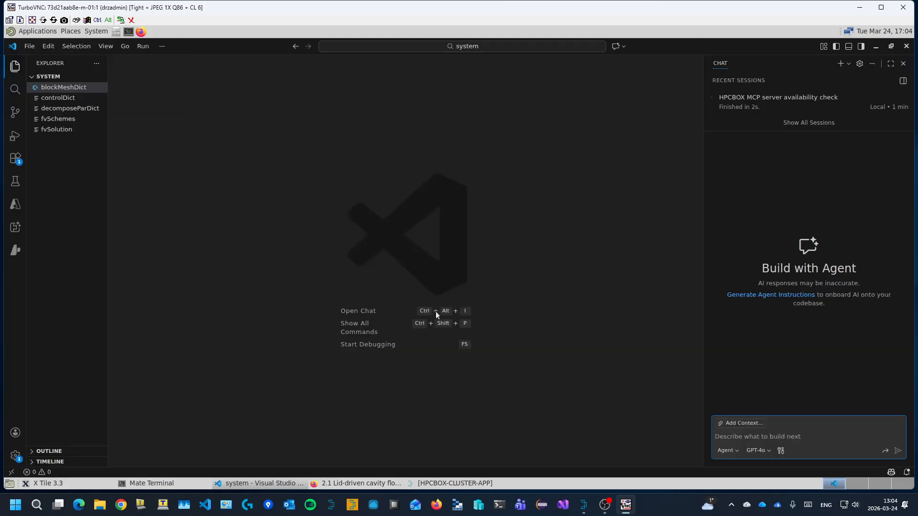
Step: Look over the empty HPCBOX workflow editor and the OpenFOAM lid-driven cavity flow tutorial page with its address in Firefox
click(420, 483)
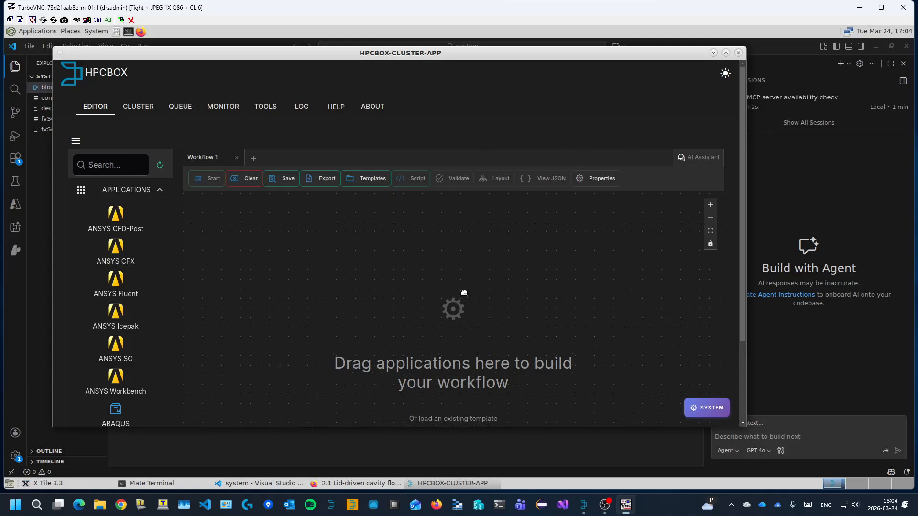
click(383, 484)
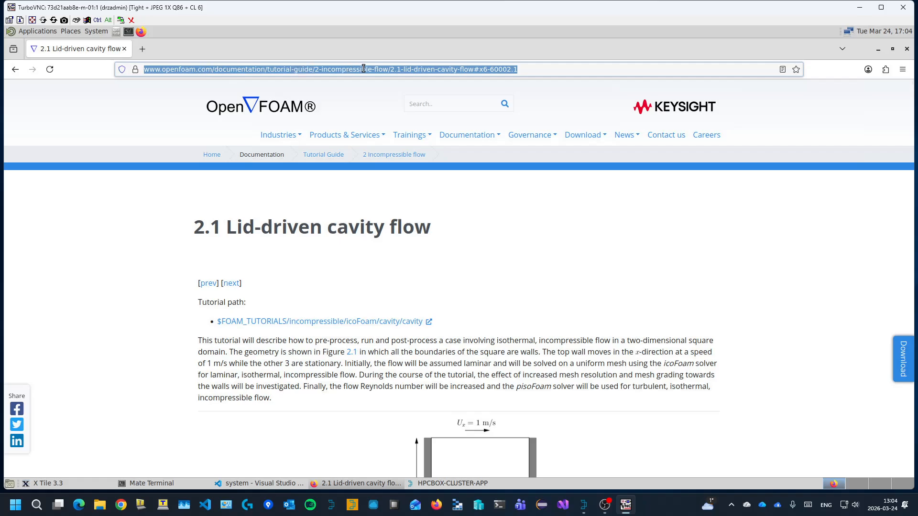
click(460, 276)
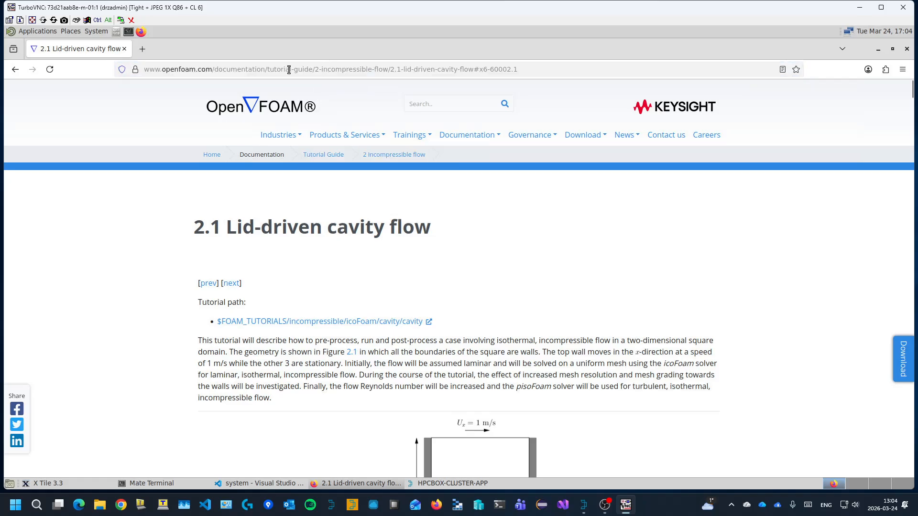
click(347, 71)
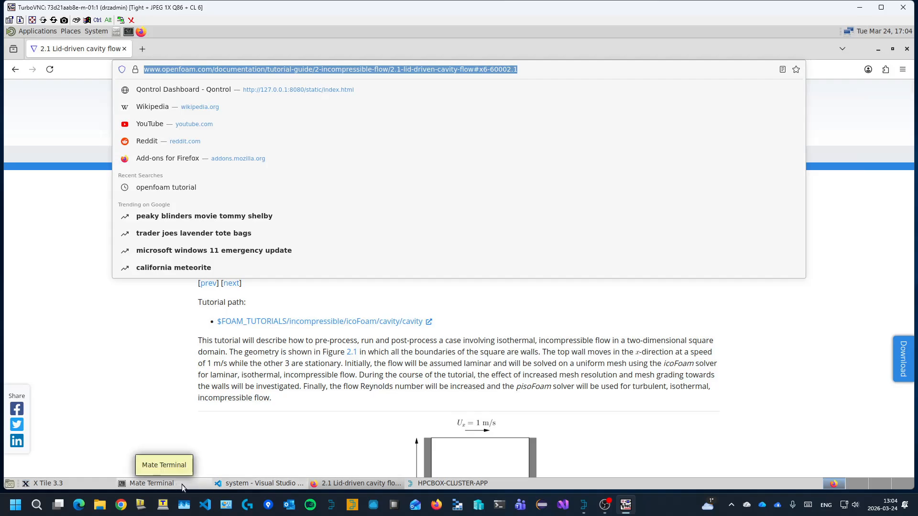
click(446, 483)
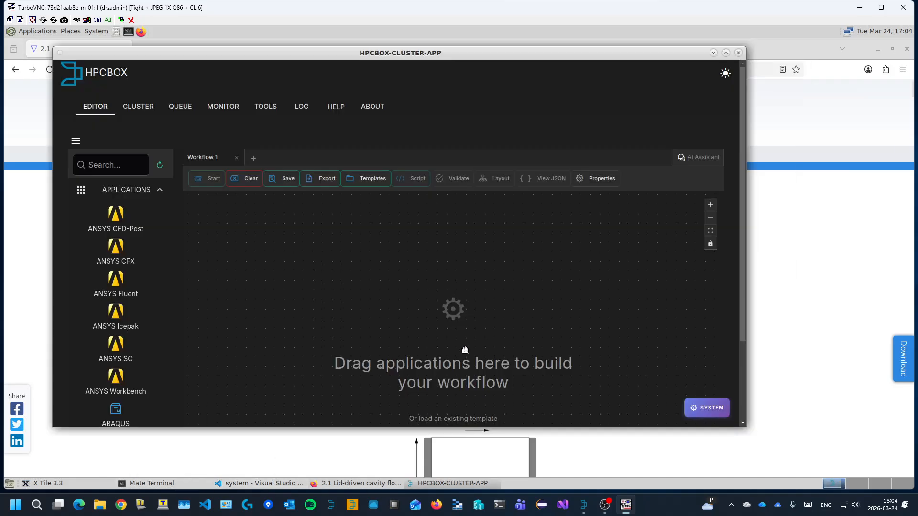
Step: Switch to VS Code, dismiss the Microsoft Foundry feedback request and widen the chat panel slightly
click(258, 483)
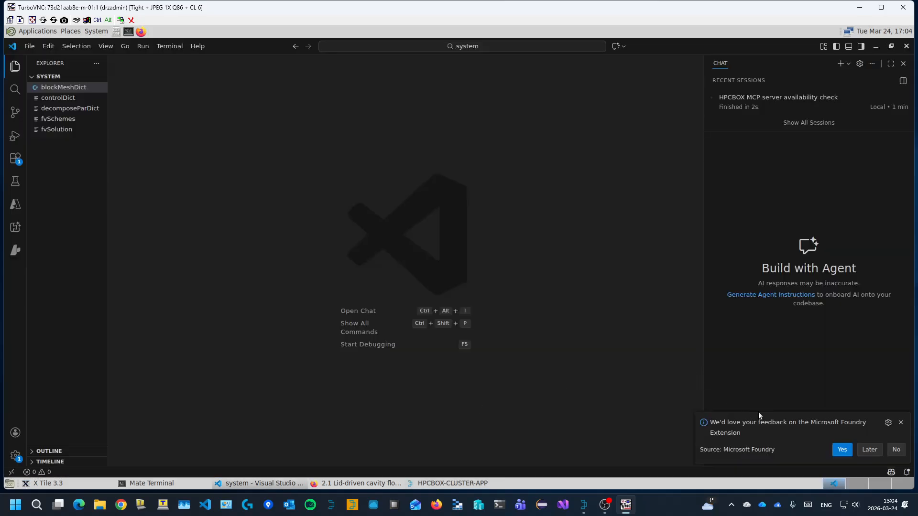
click(900, 422)
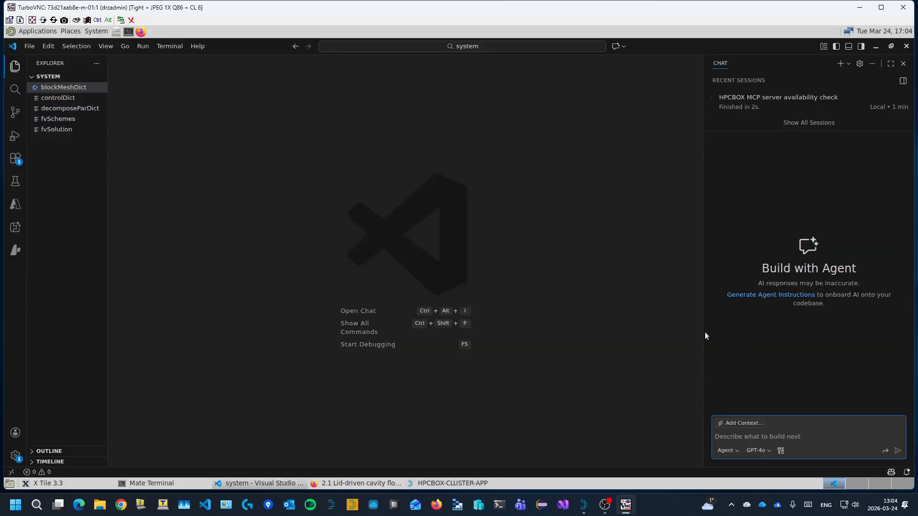
drag(703, 332, 652, 329)
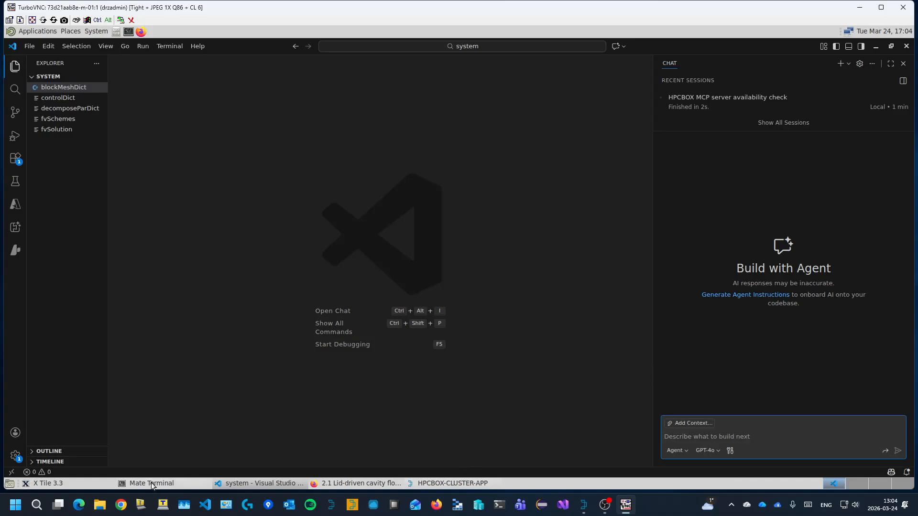
Step: Switch to Mate Terminal, open test_prompts.txt in vi and copy the whole prompt about creating an HPCBOX workflow from the OpenFOAM tutorial
click(196, 483)
key(Up)
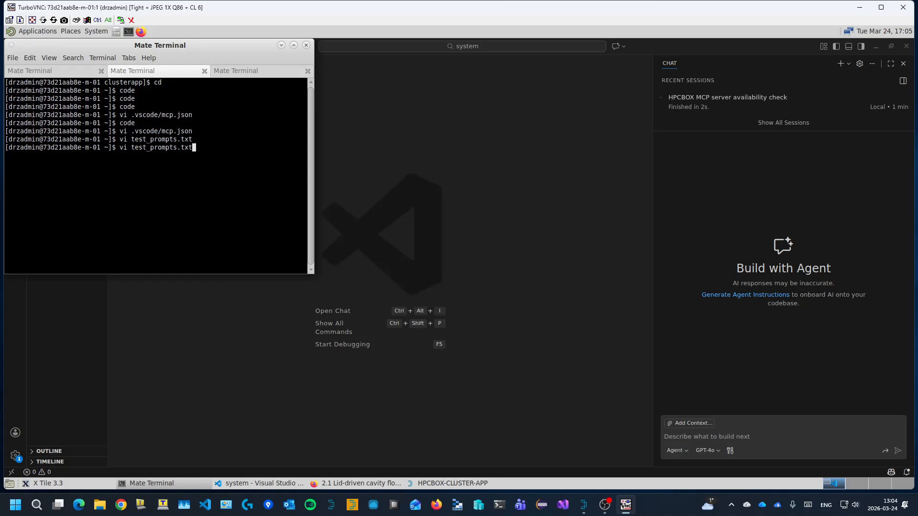
key(Return)
drag(191, 109, 26, 63)
click(27, 60)
click(33, 70)
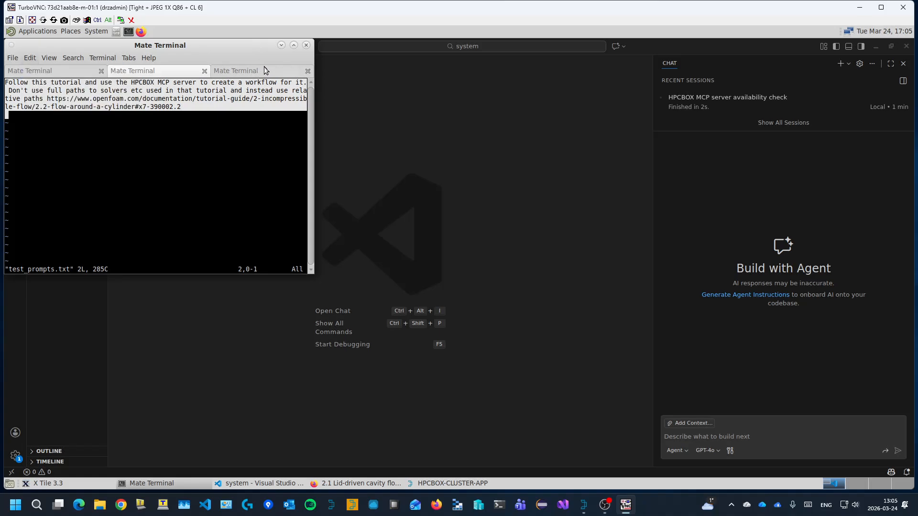
Step: Send the copied prompt to the VS Code chat agent, adding "Use the directory /data/home/drzadmin/oftext as the working directory for the workflow"
click(281, 45)
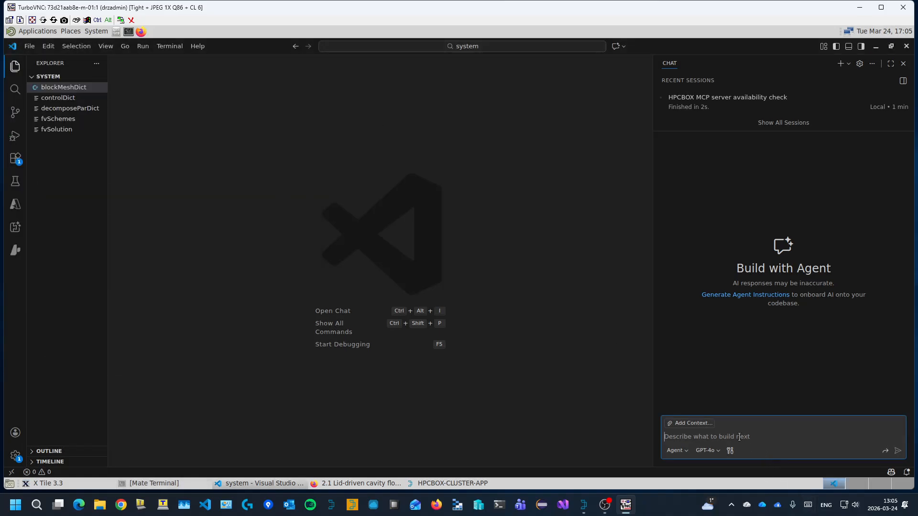
key(ctrl+v)
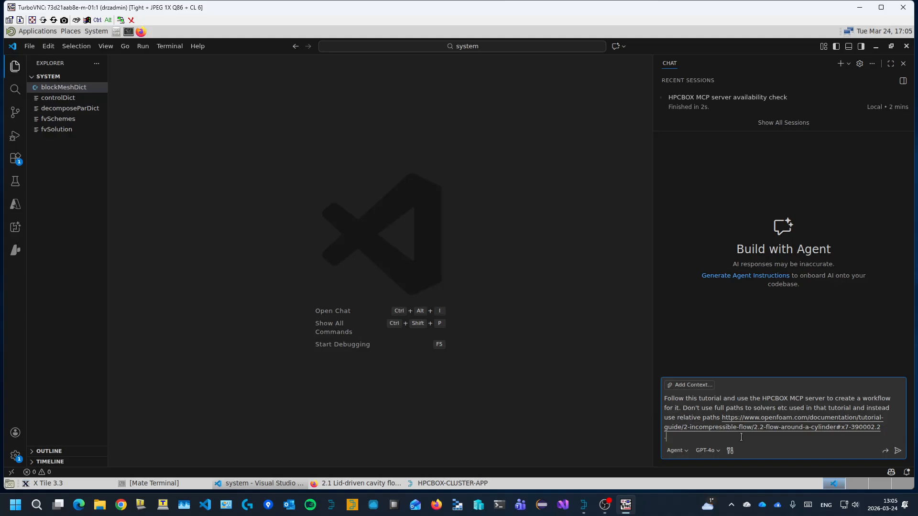
text(Use the directory /data/home/drzadmin/oftext as the working )
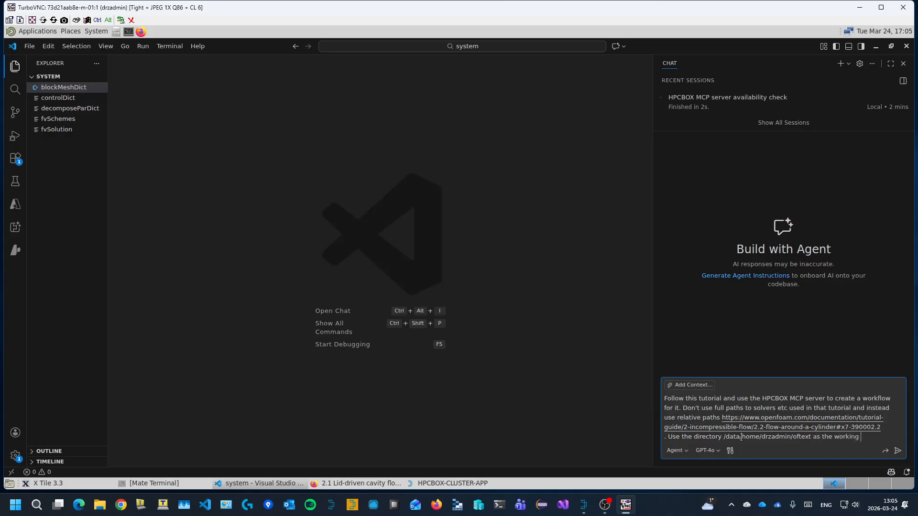
text(directory for th )
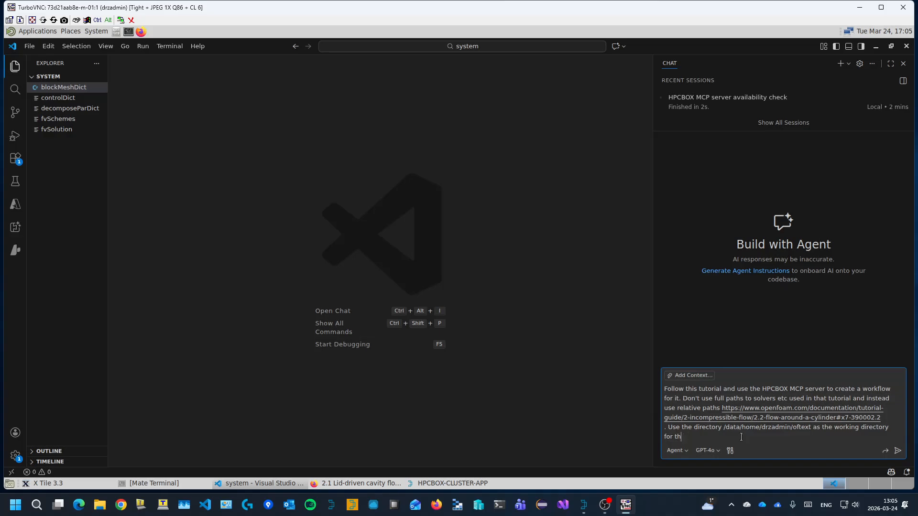
text(e workflow)
key(Return)
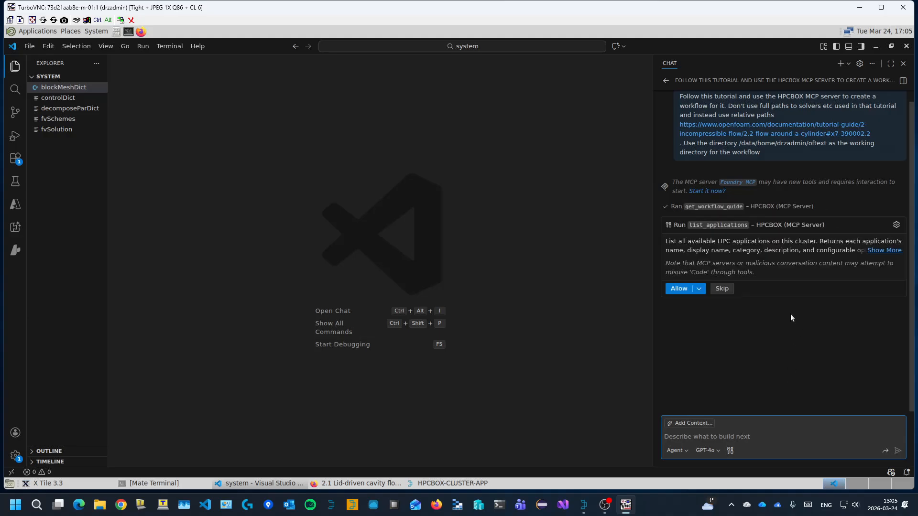
Step: Allow the agent's list_applications, get_example and validate_workflow tool calls from the HPCBOX MCP server in this session
click(699, 290)
click(708, 301)
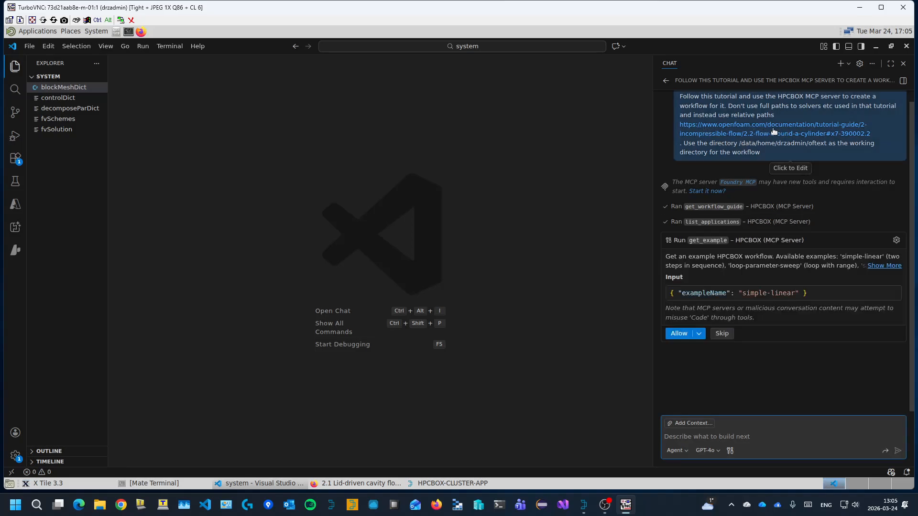
click(700, 334)
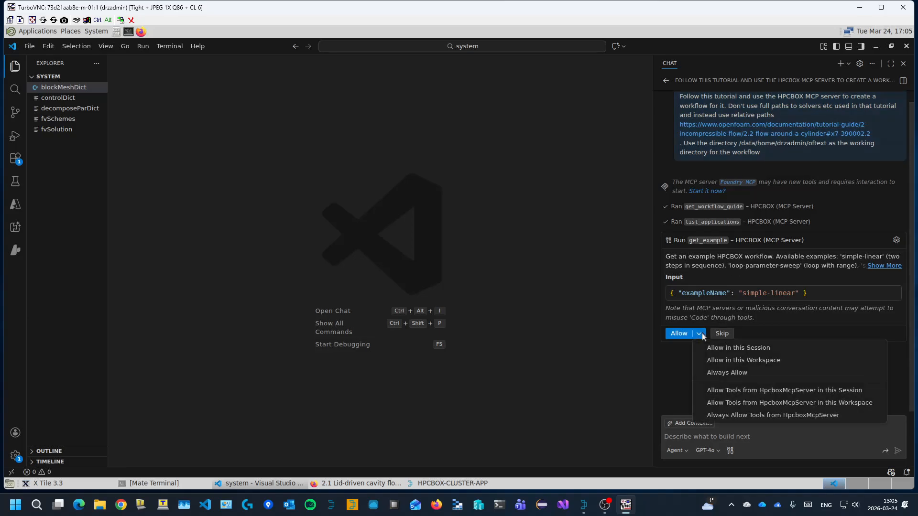
click(721, 349)
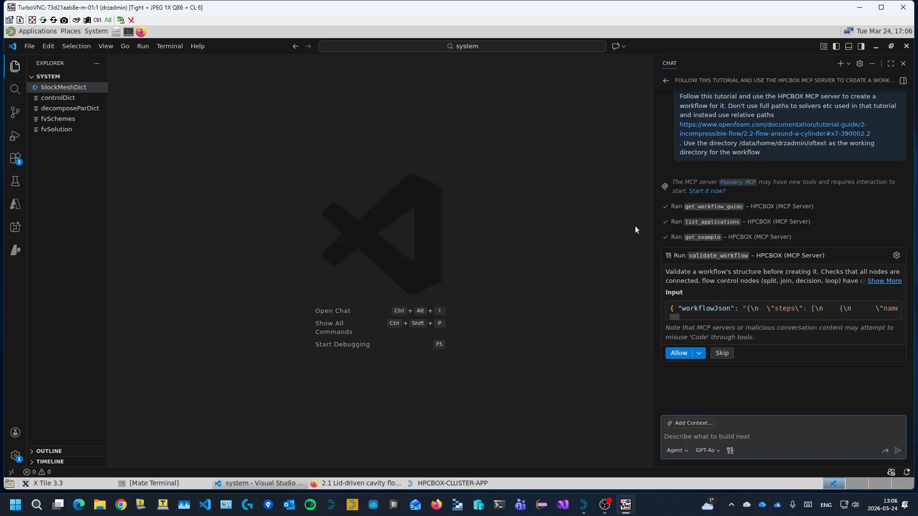
click(699, 354)
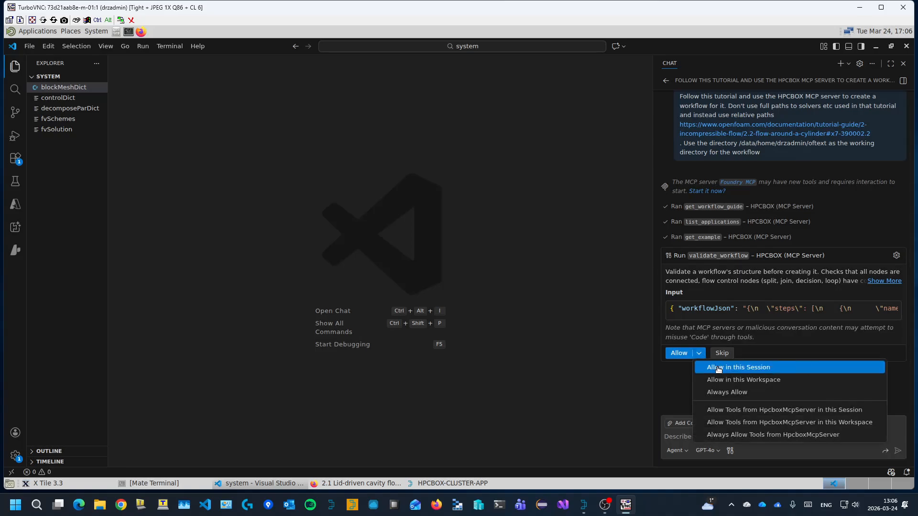
click(716, 366)
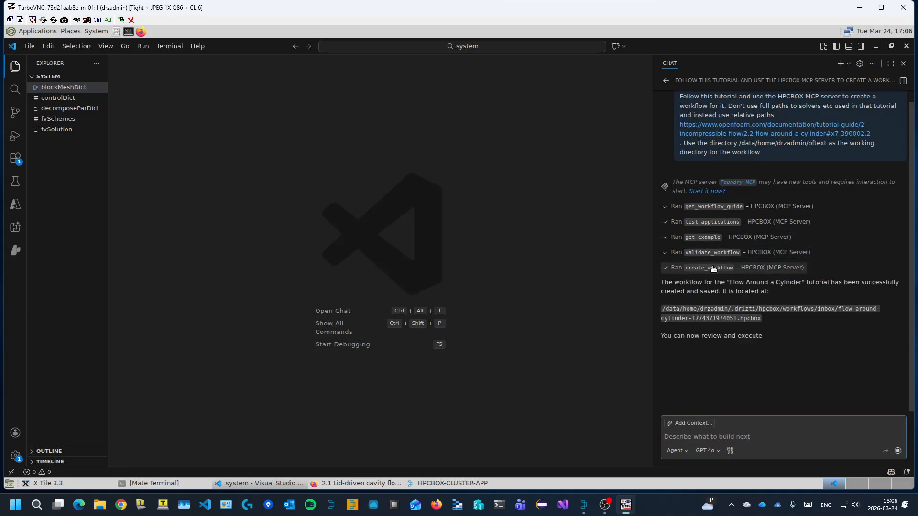
Step: Switch to the HPCBOX cluster app and examine the generated flow-around-cylinder workflow and the settings of its first OpenFOAM step
click(463, 484)
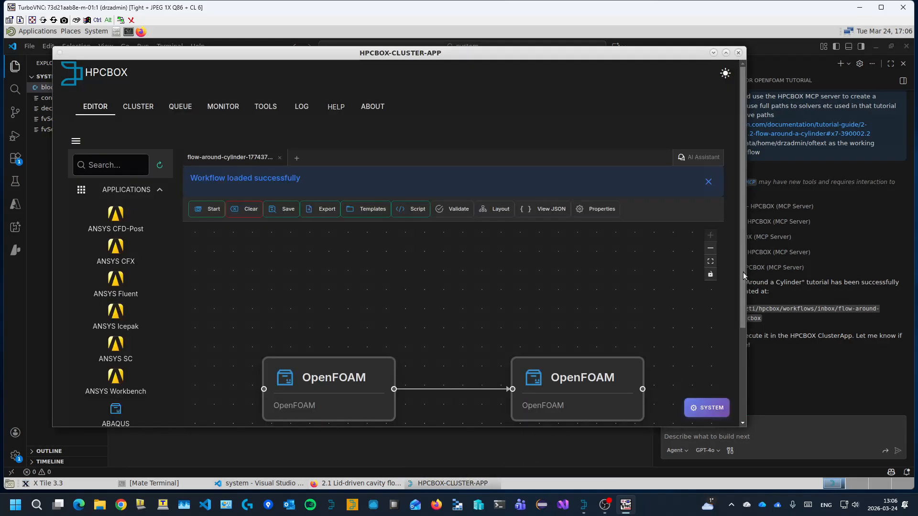
drag(743, 272, 747, 357)
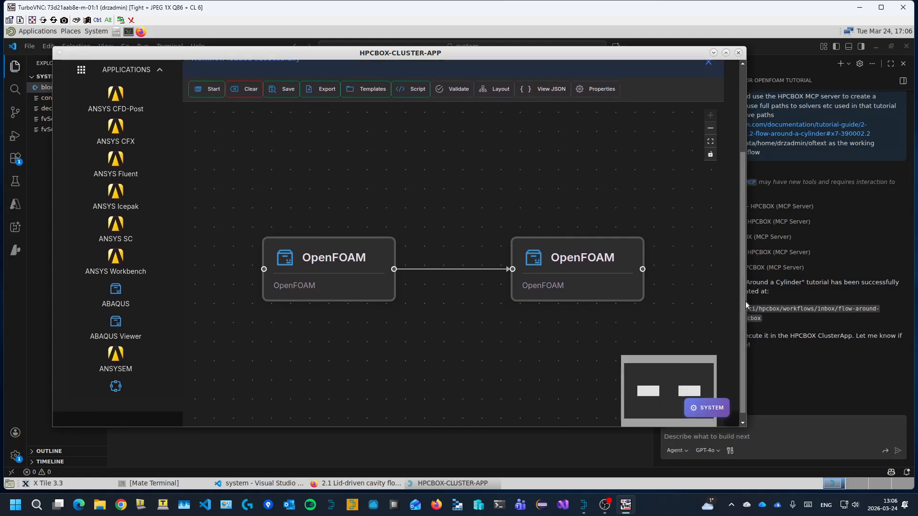
mouse_move(370, 259)
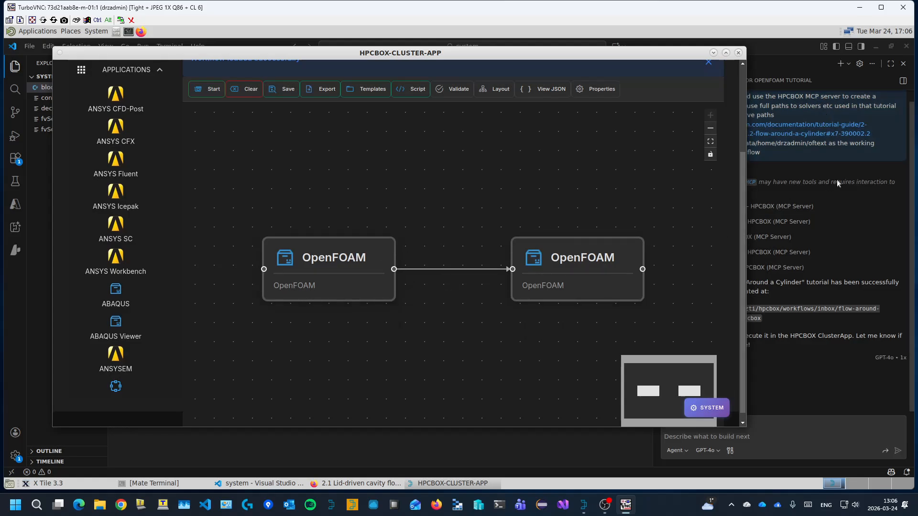
double_click(328, 258)
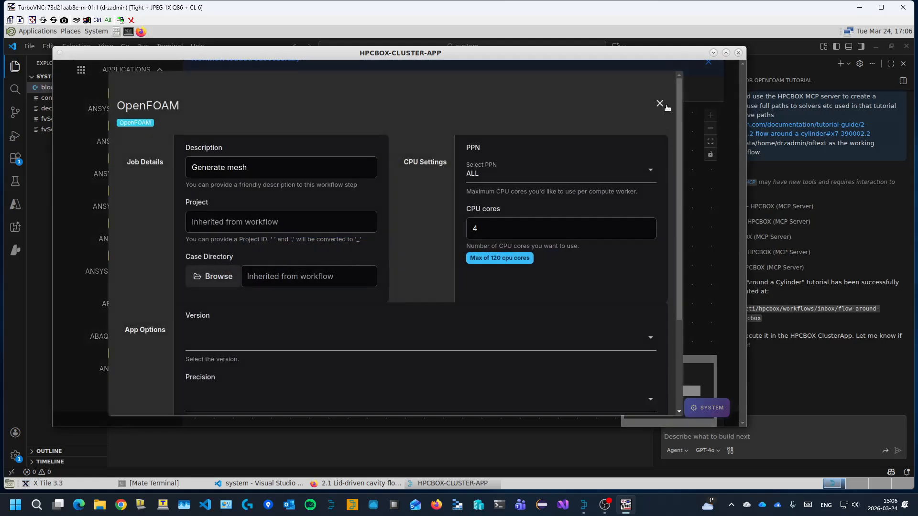
click(665, 105)
Step: Check the working directory in the workflow's properties
click(608, 91)
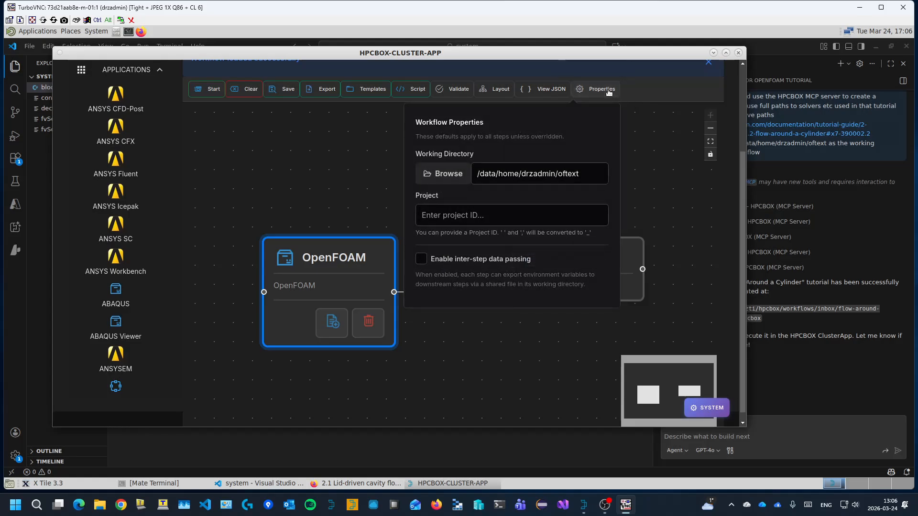
click(550, 174)
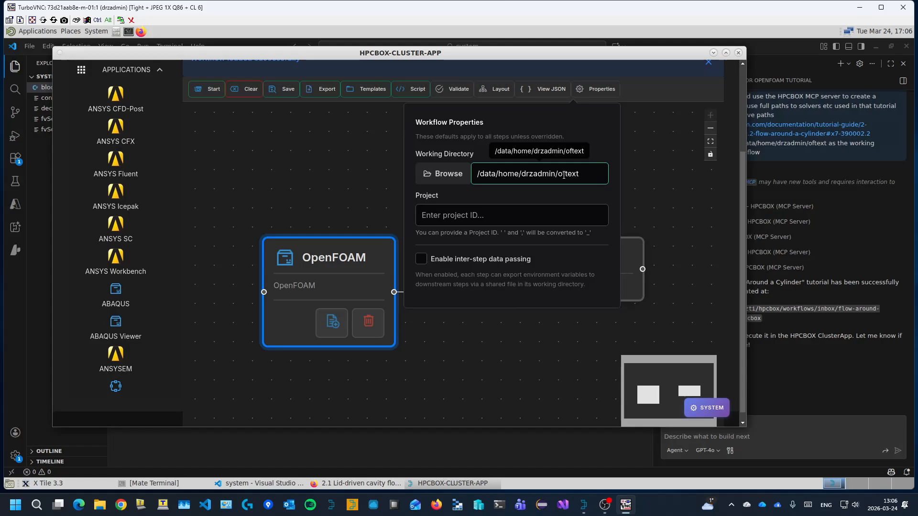
click(645, 183)
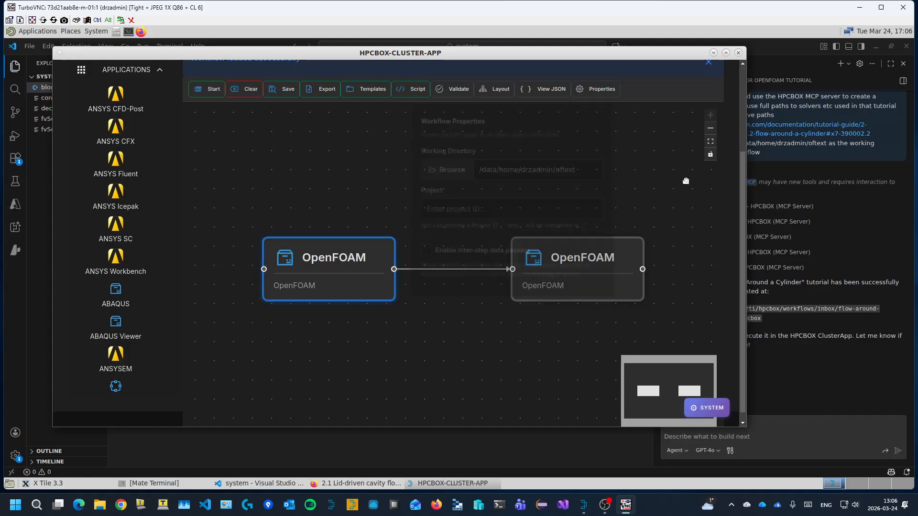
Step: Narrow the HPCBOX cluster app window so the VS Code chat beside it is uncovered
drag(746, 172, 637, 156)
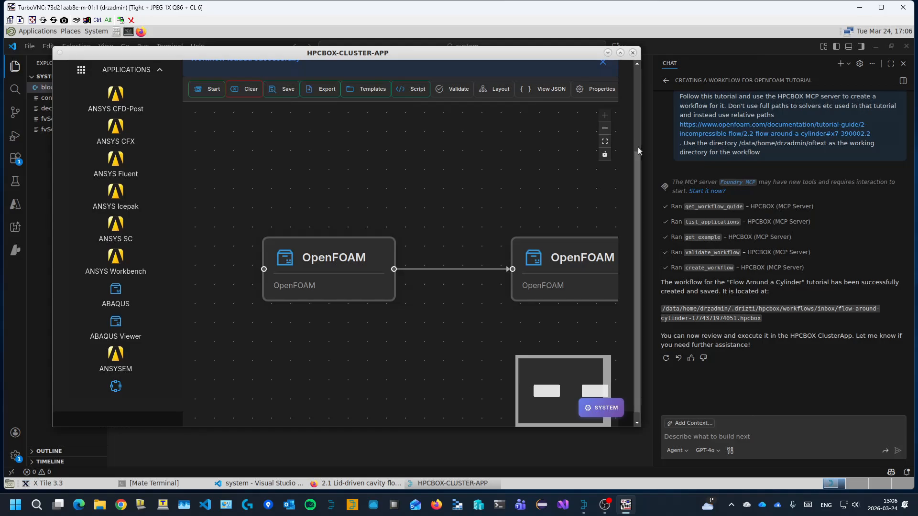
scroll(637, 147, up, 3)
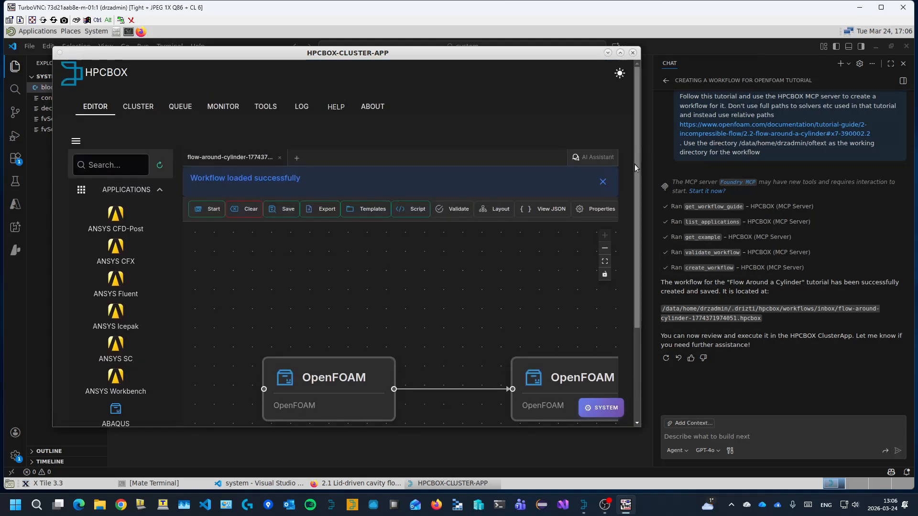